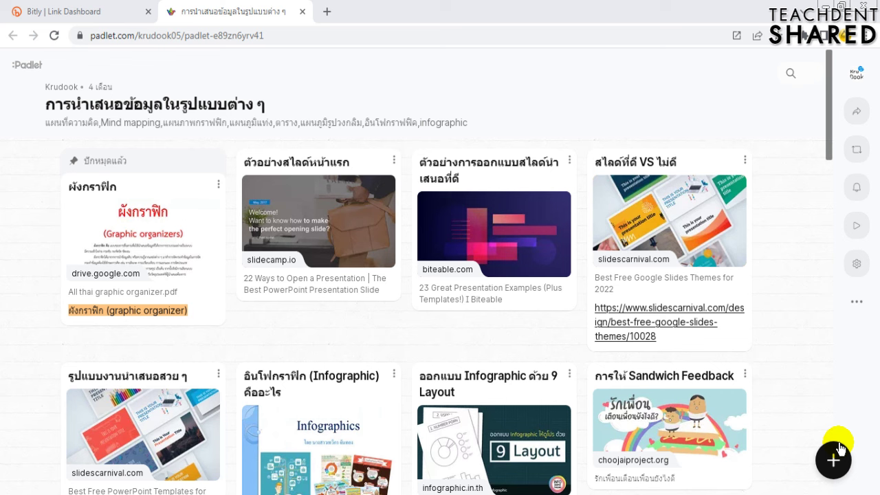
- Copy the Padlet board's web address and switch over to the Bitly dashboard tab
click(242, 36)
key(ctrl+c)
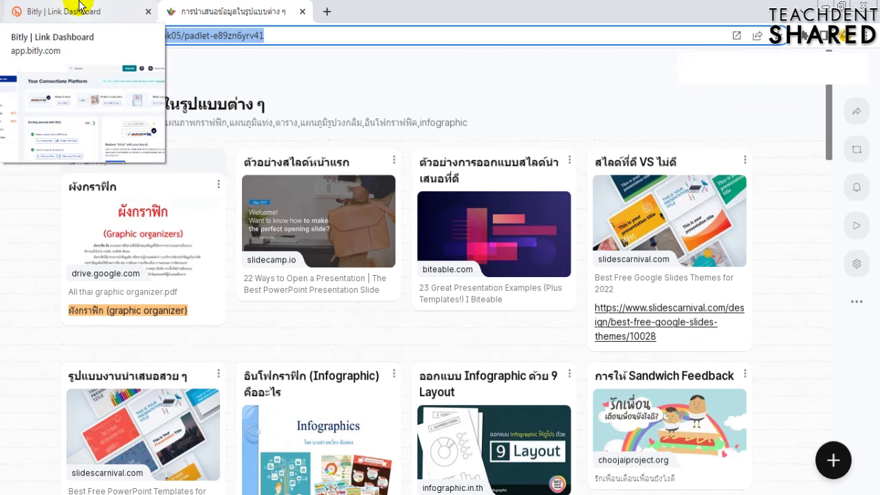
click(79, 7)
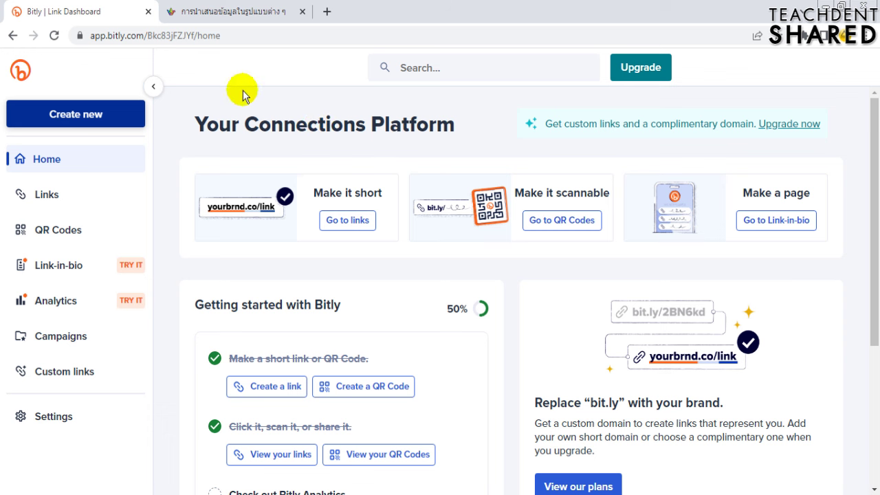
click(107, 114)
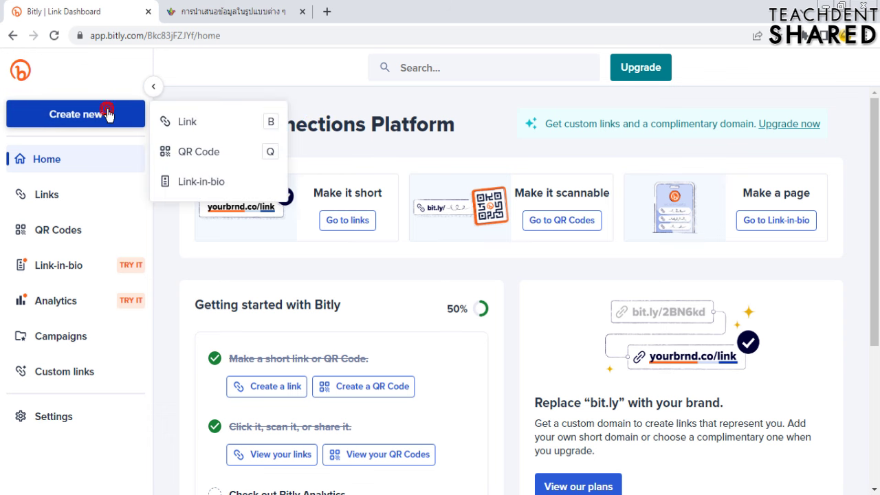
click(200, 126)
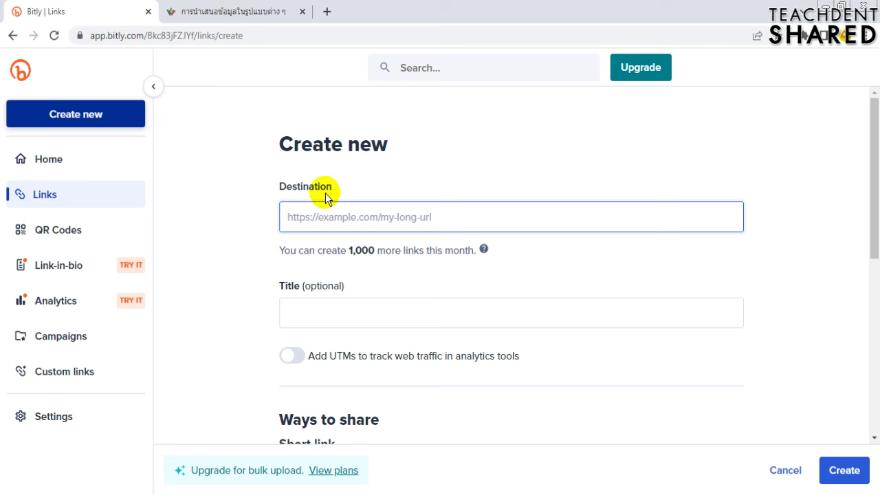
key(ctrl+v)
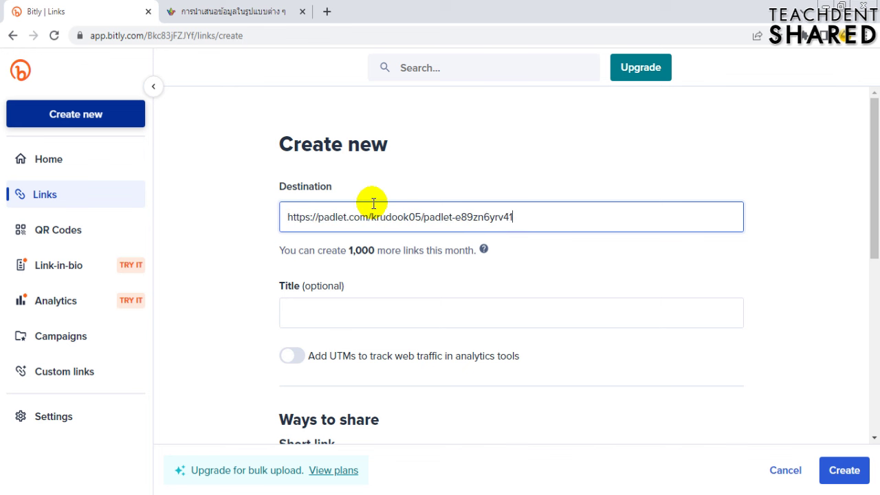
click(865, 470)
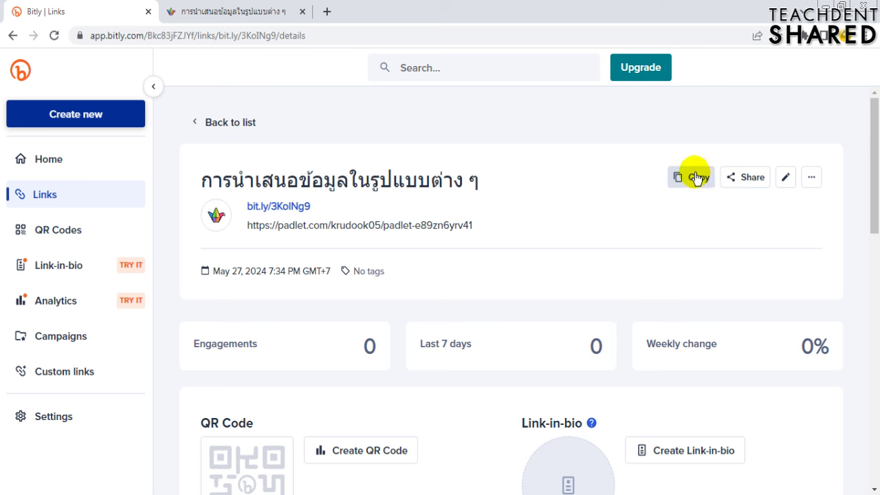
scroll(602, 210, down, 3)
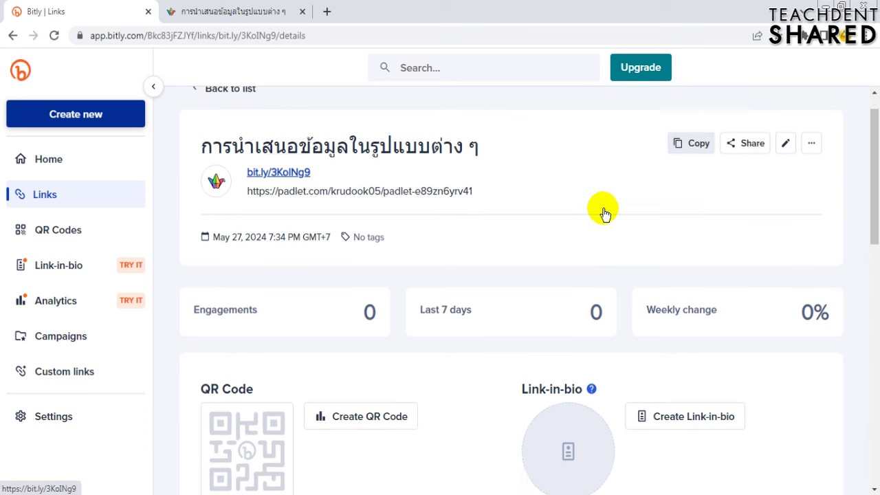
scroll(603, 208, down, 1)
scroll(603, 208, up, 4)
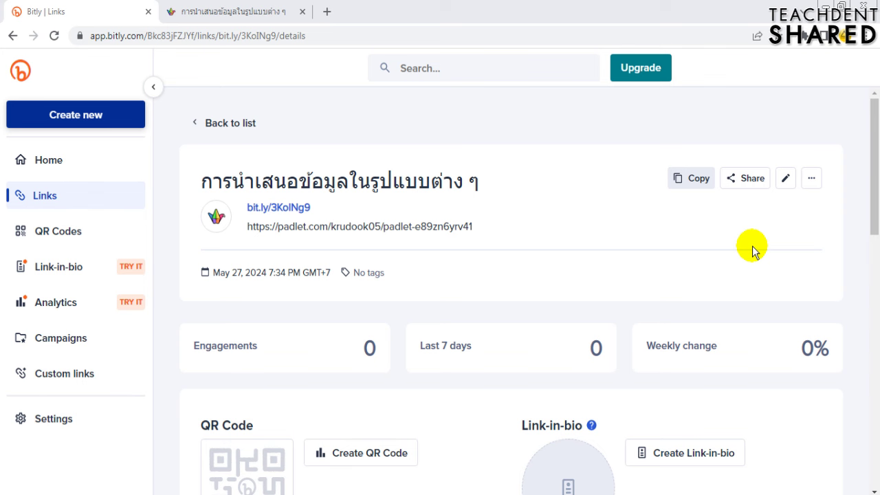
- Try renaming the short link's back-half to tds2024, then tds555, both rejected as duplicates
click(784, 182)
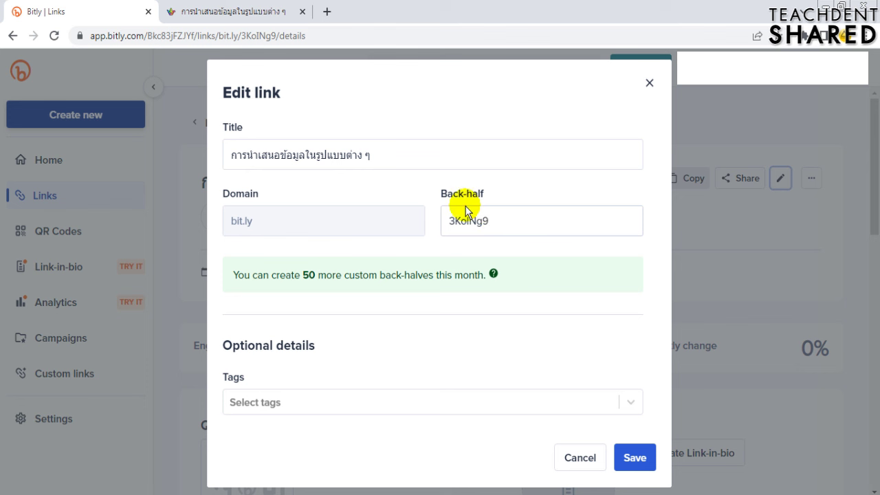
click(465, 212)
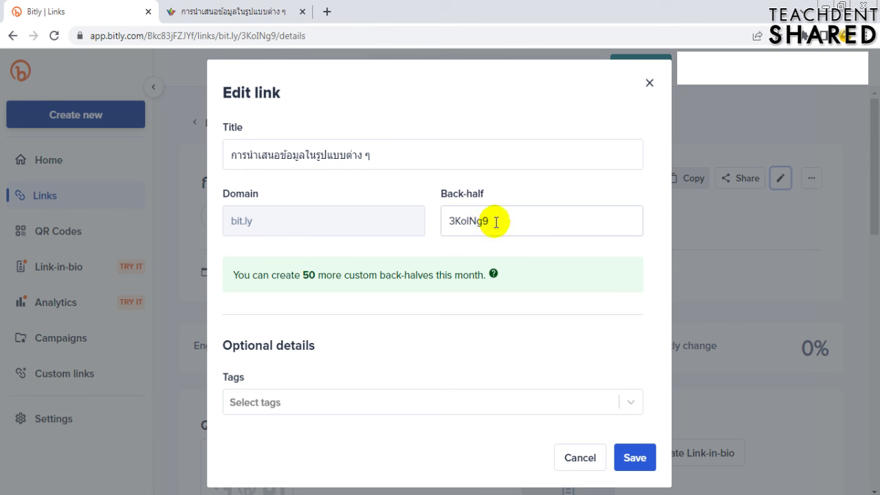
drag(494, 220, 452, 221)
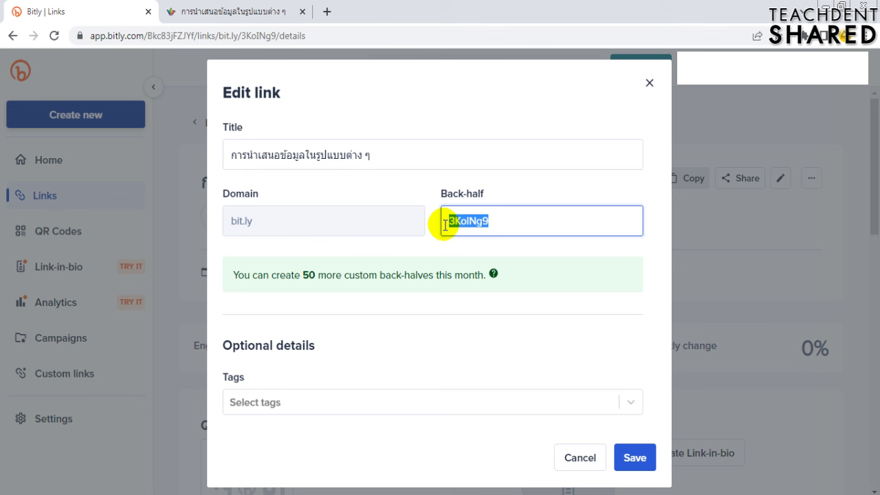
text(tds)
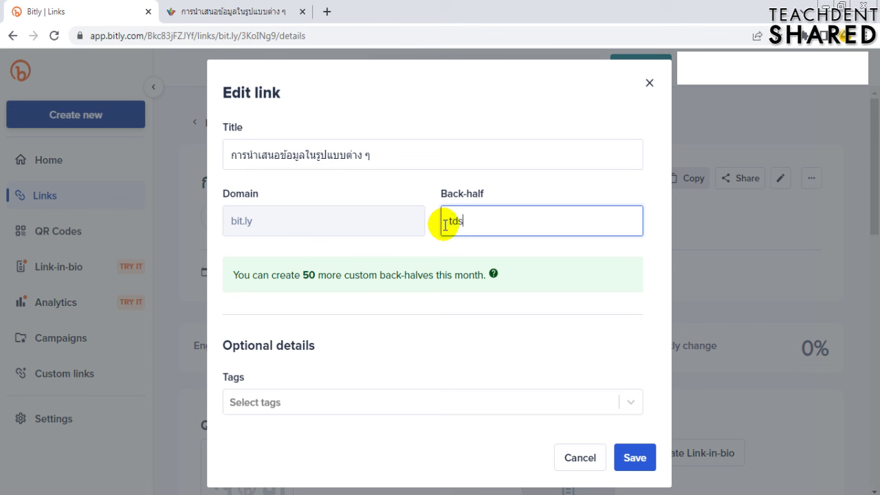
text(2024)
click(636, 459)
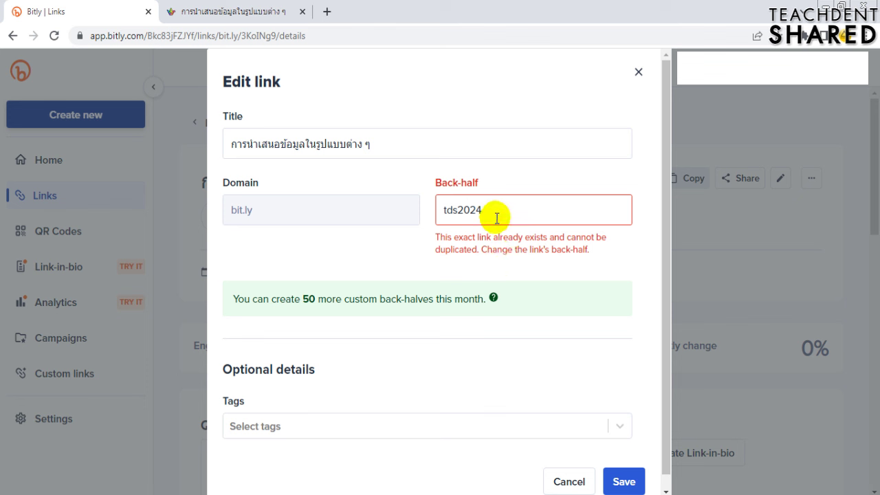
drag(458, 208, 518, 209)
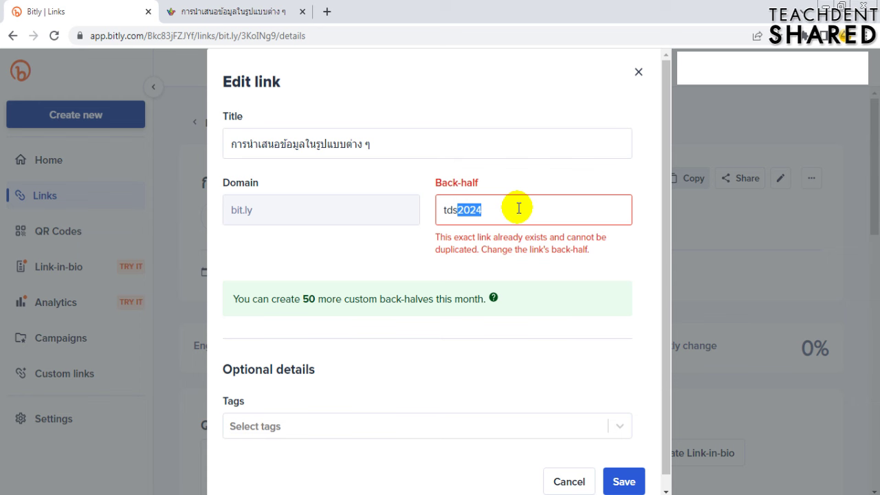
text(555)
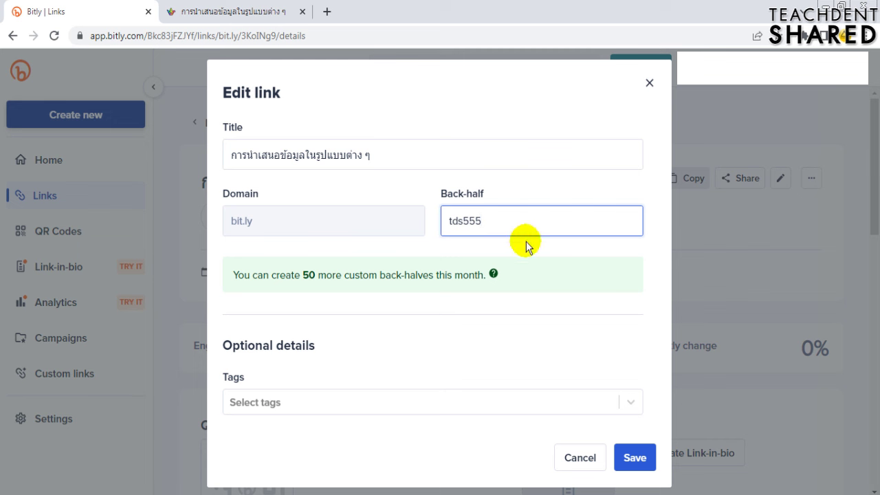
click(634, 459)
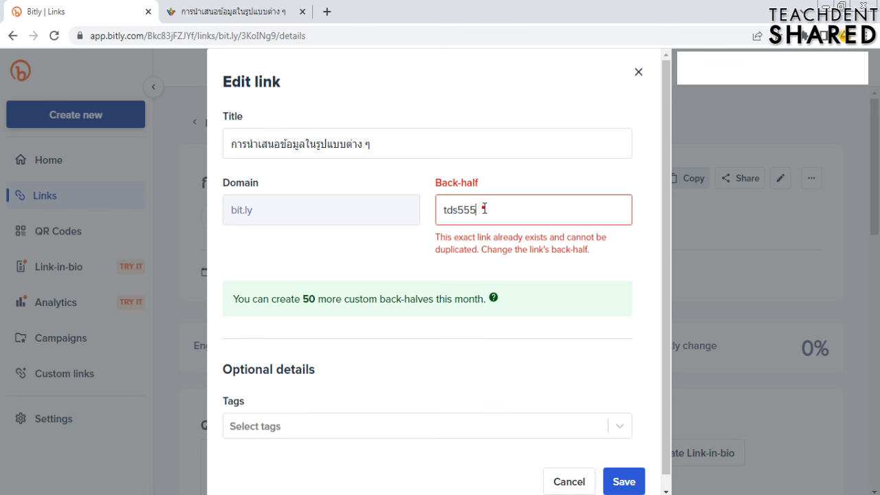
click(459, 208)
click(459, 208)
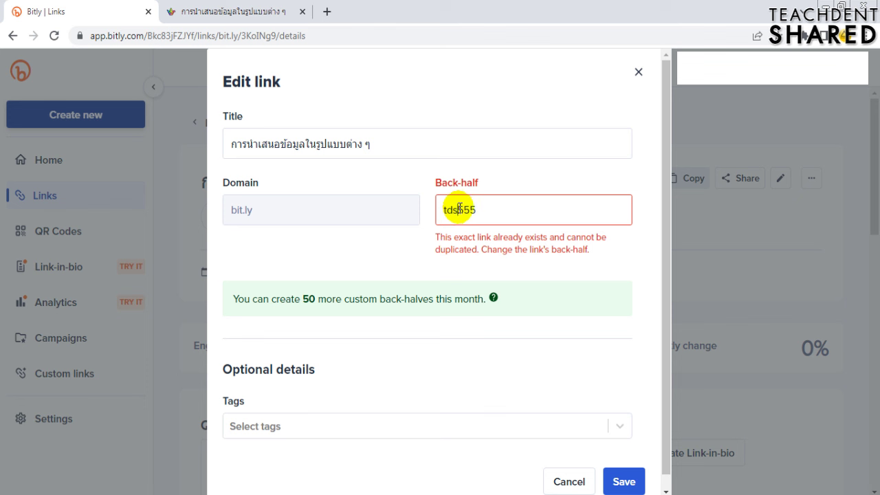
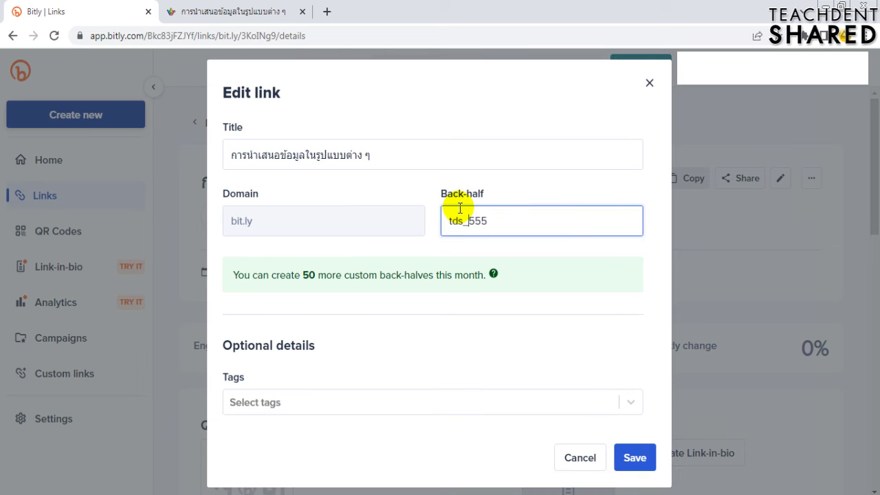
click(633, 456)
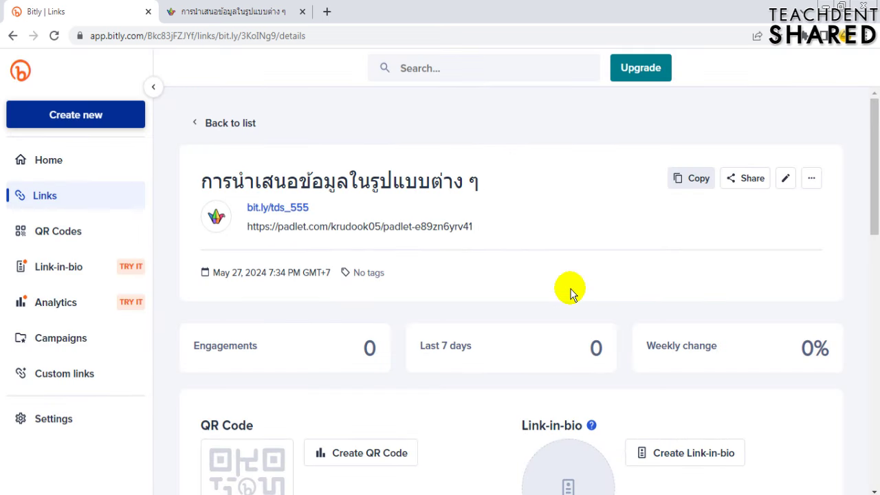
click(691, 180)
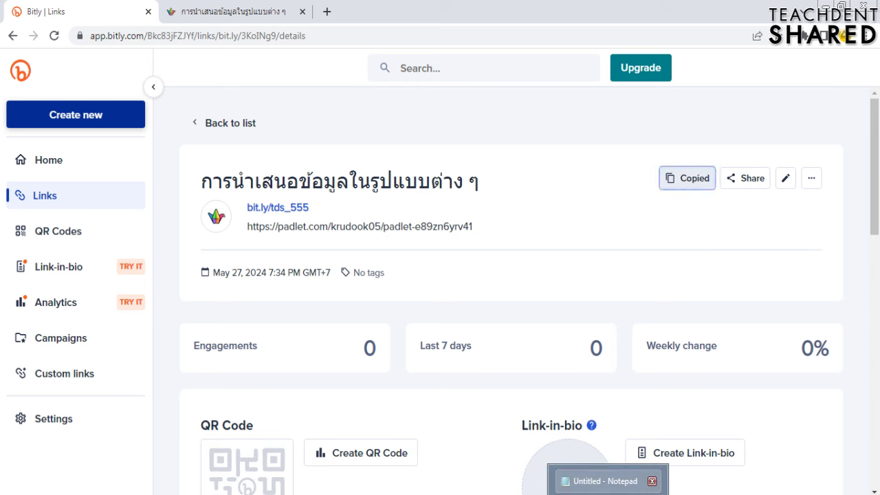
click(605, 480)
key(ctrl+v)
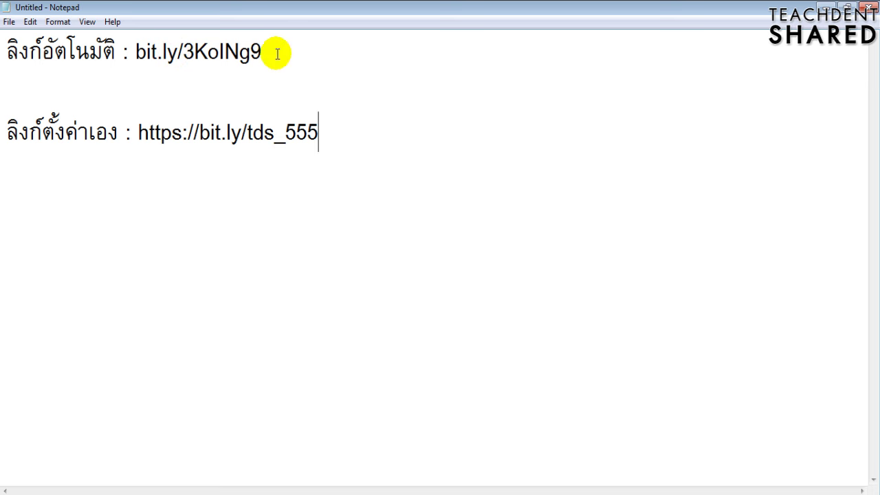
drag(277, 54, 138, 53)
click(163, 53)
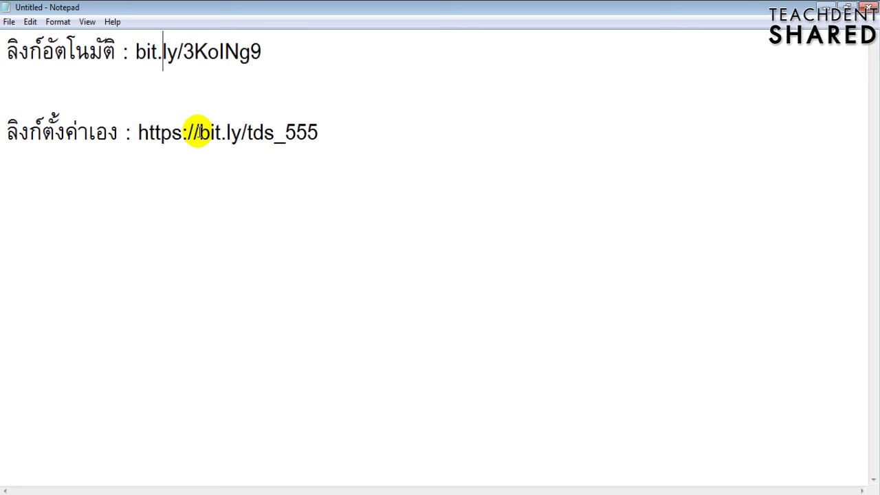
click(139, 132)
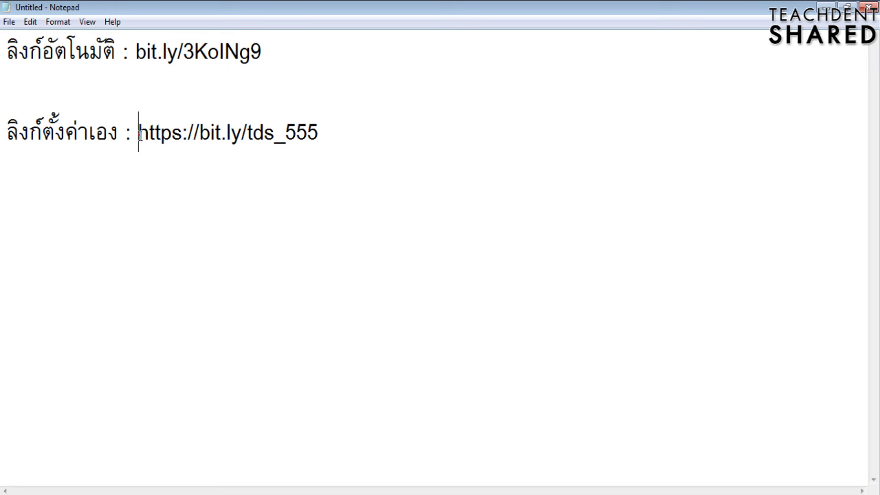
drag(139, 132, 205, 144)
key(Delete)
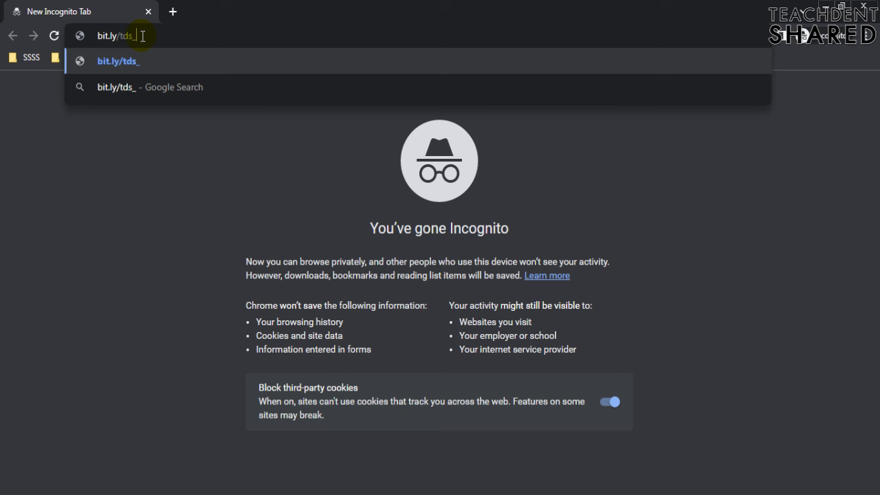
text(555)
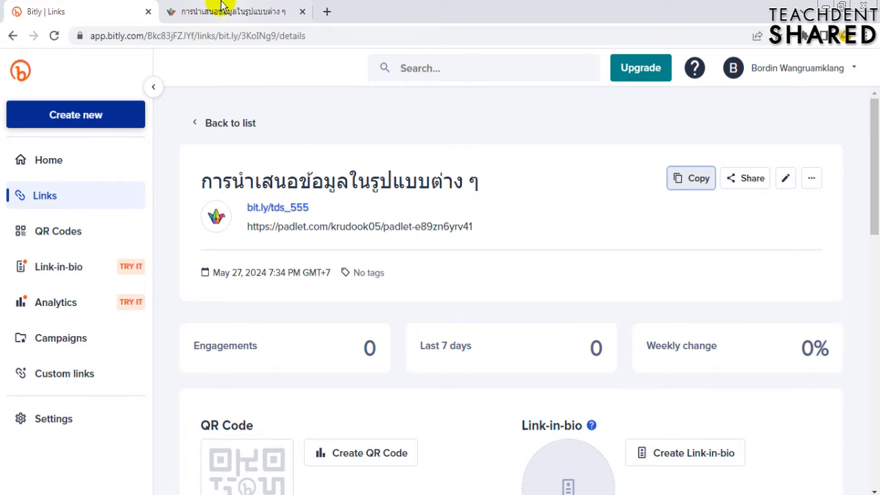
click(221, 10)
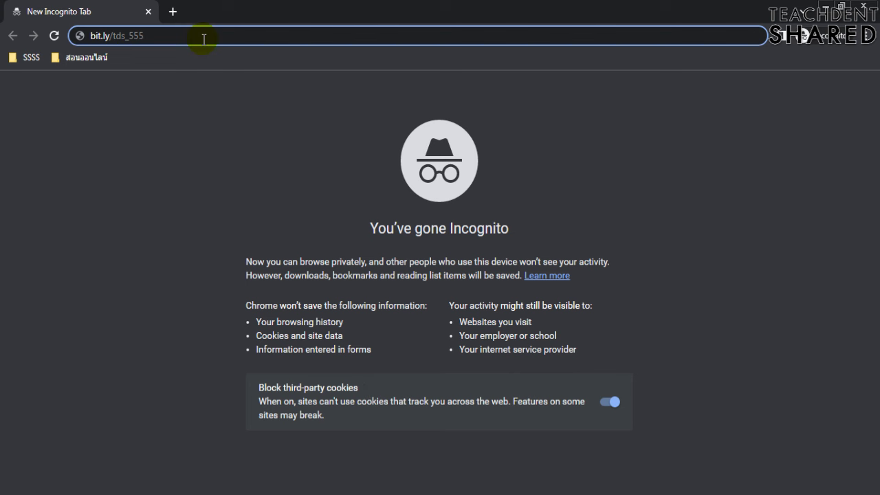
key(Return)
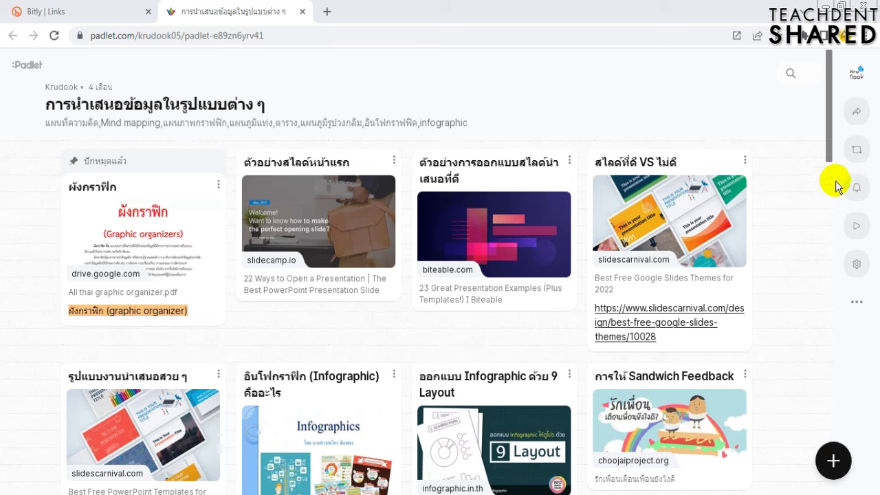
click(857, 114)
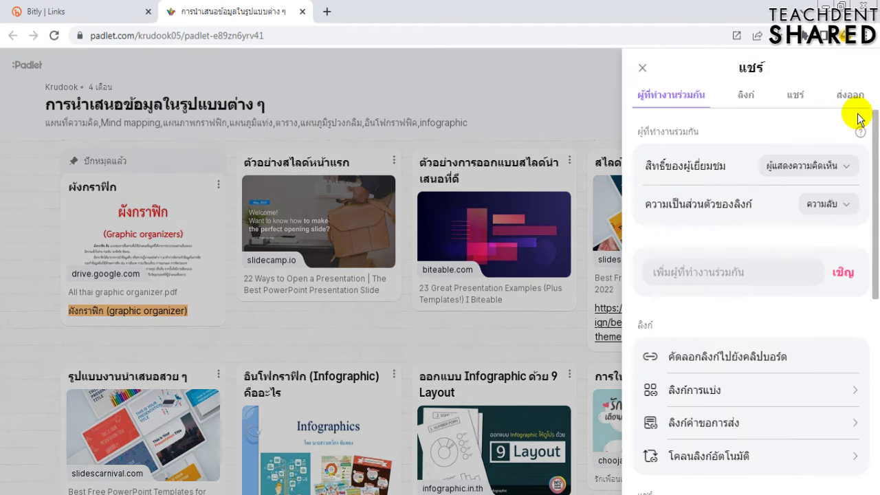
- Set visitor permissions to Writer, keep link privacy on Secret, and close the Share panel
click(814, 168)
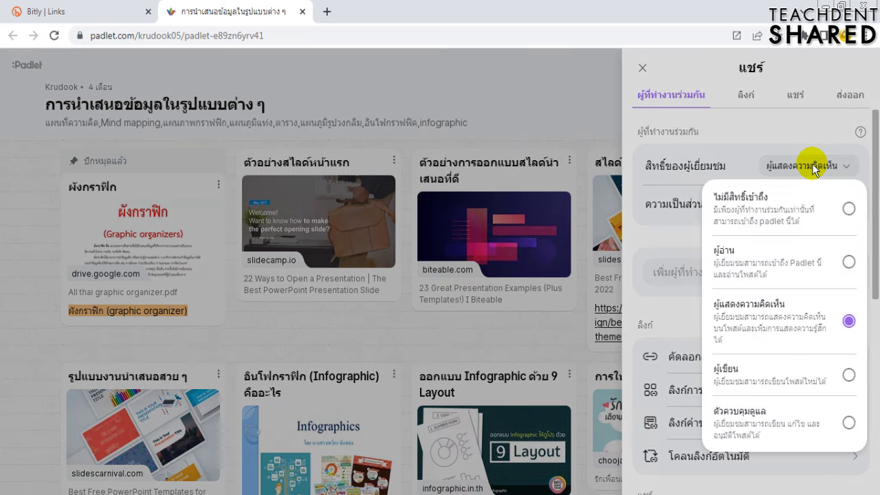
click(849, 376)
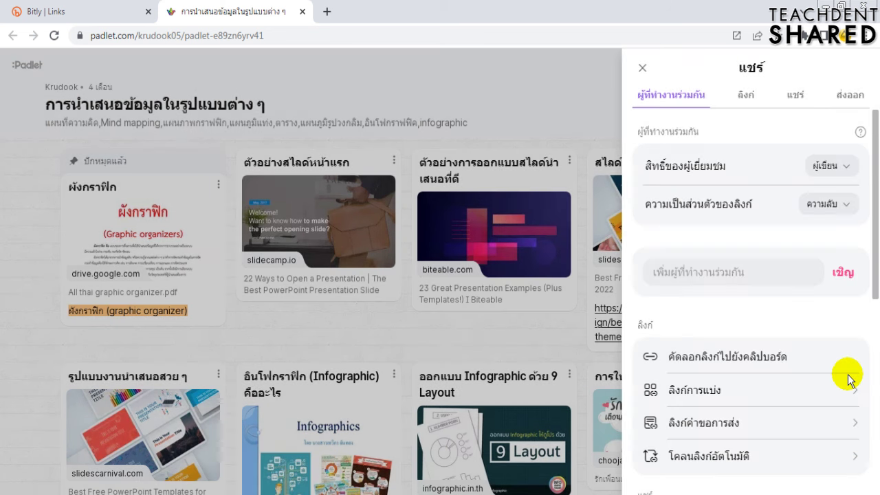
click(825, 210)
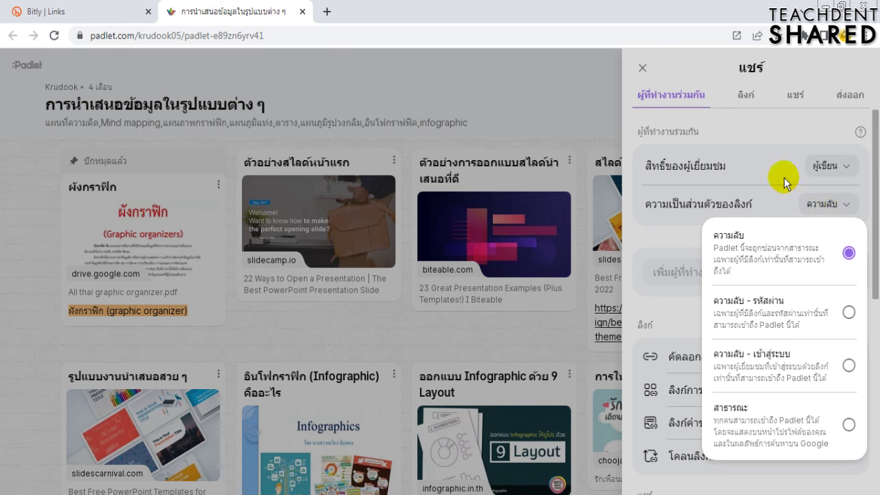
click(752, 127)
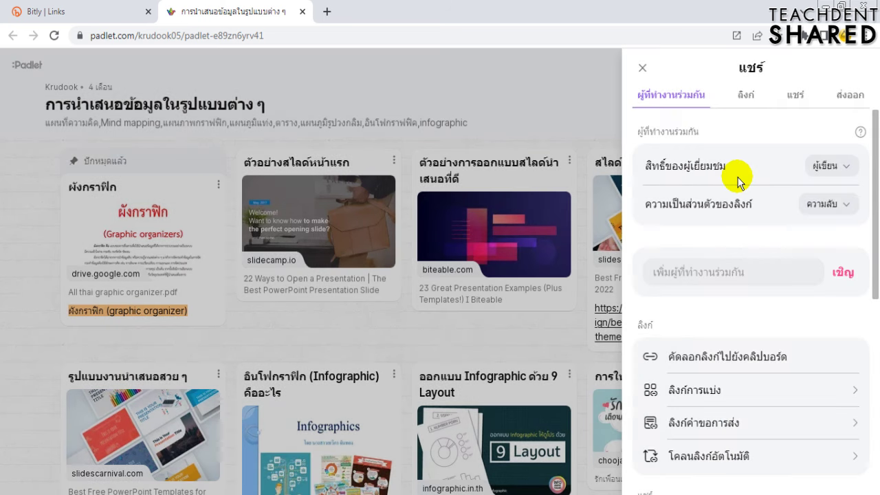
click(643, 69)
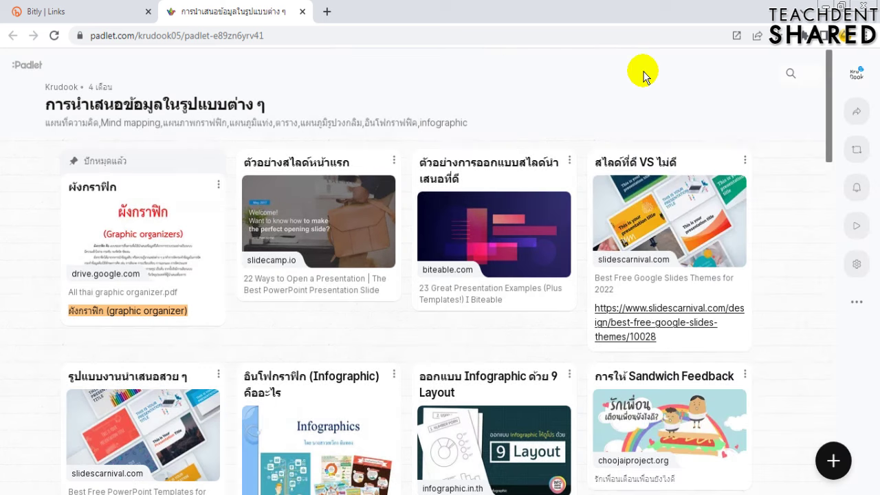
- In the other board window, confirm the Share panel shows Writer visitor permission, then close it
mouse_move(294, 494)
click(288, 479)
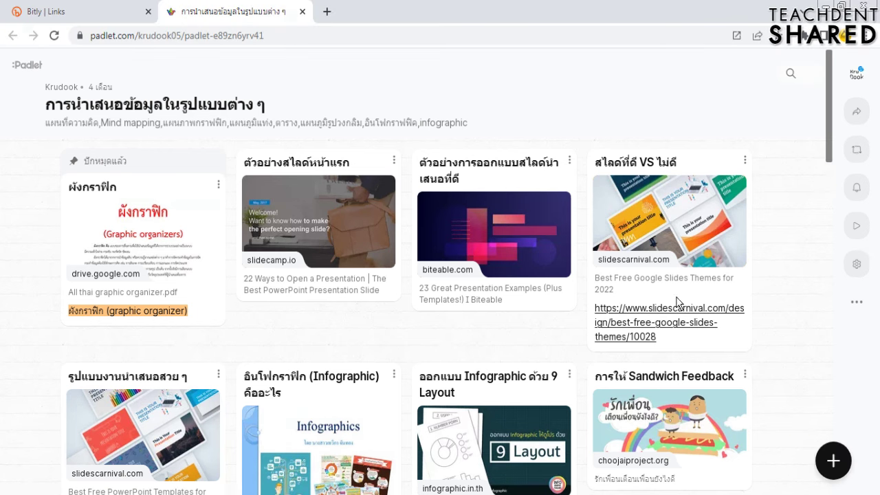
click(854, 113)
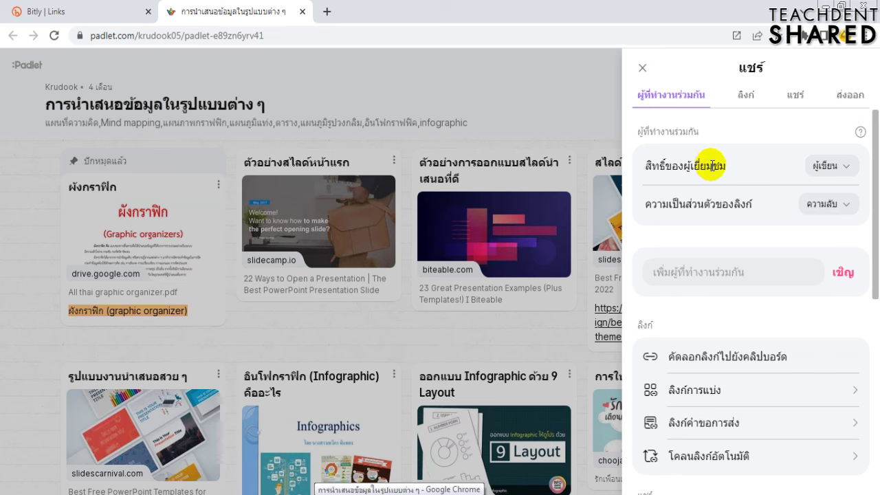
click(828, 170)
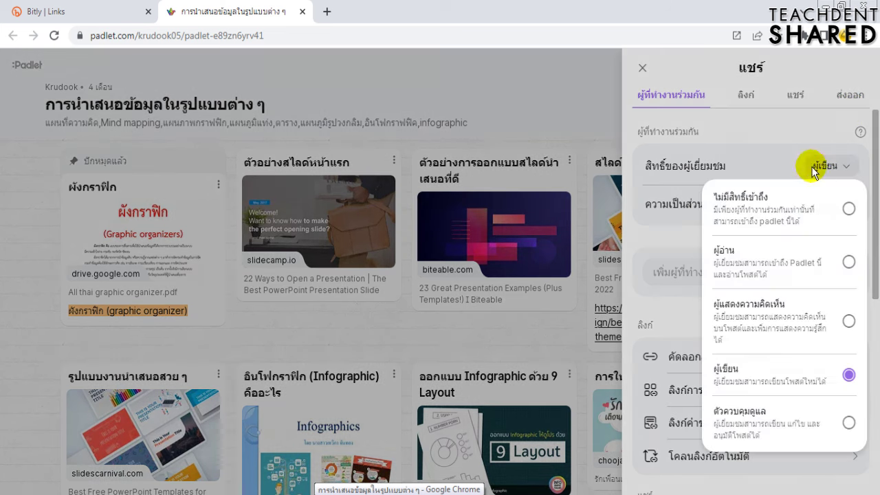
click(641, 69)
click(641, 69)
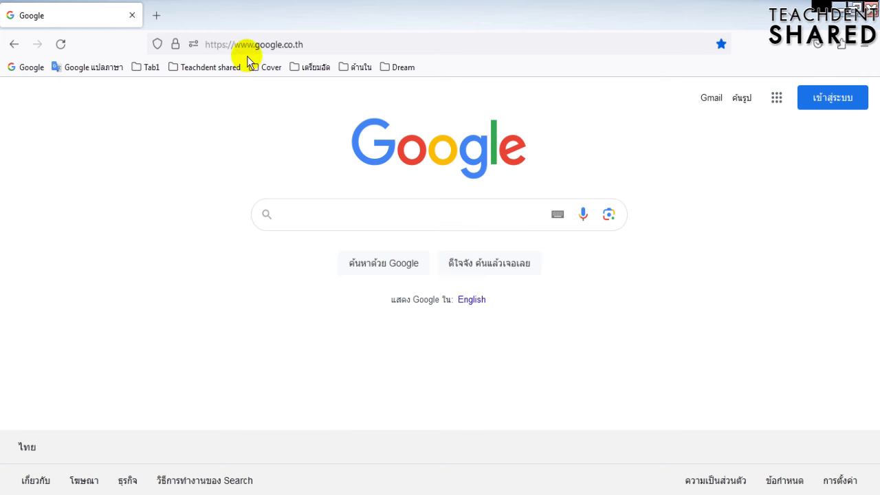
click(254, 44)
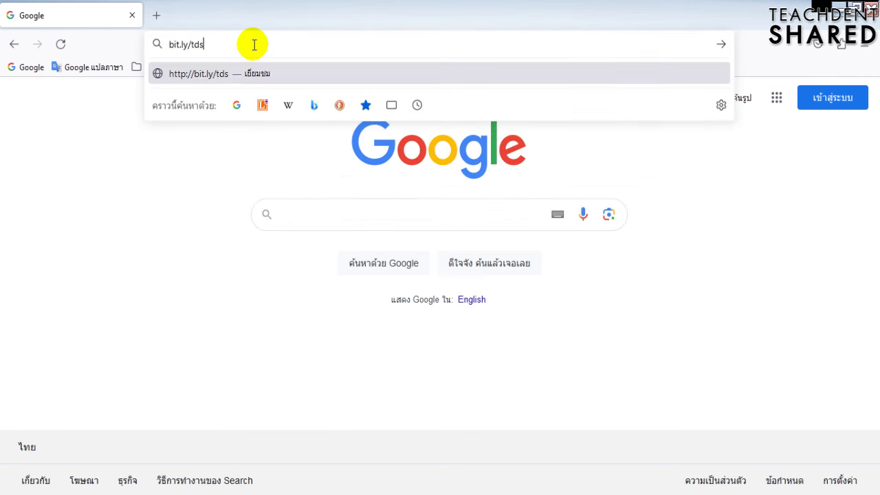
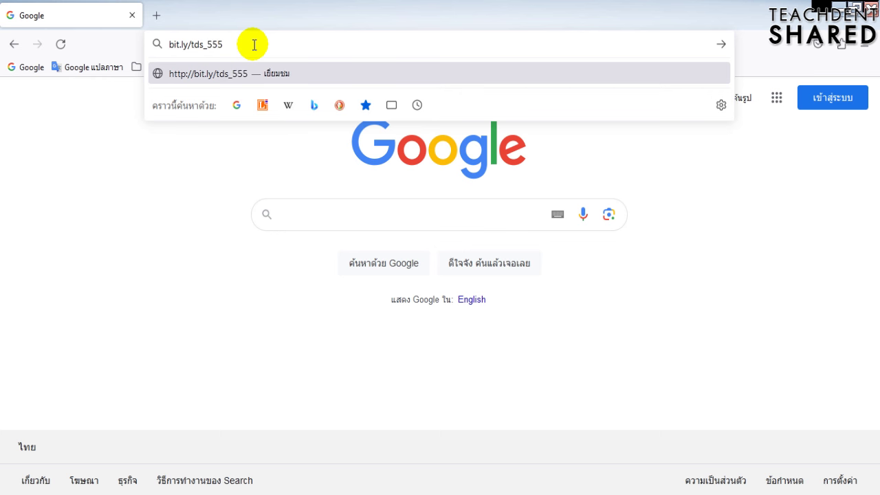
key(Return)
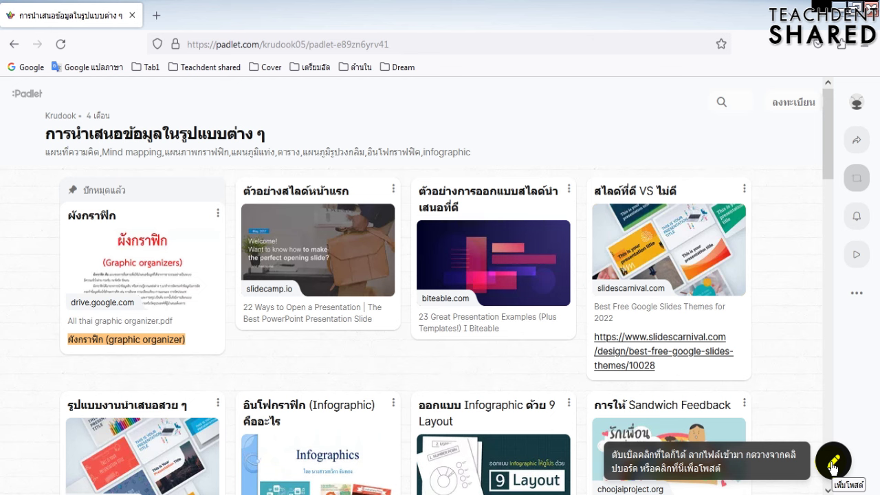
click(832, 466)
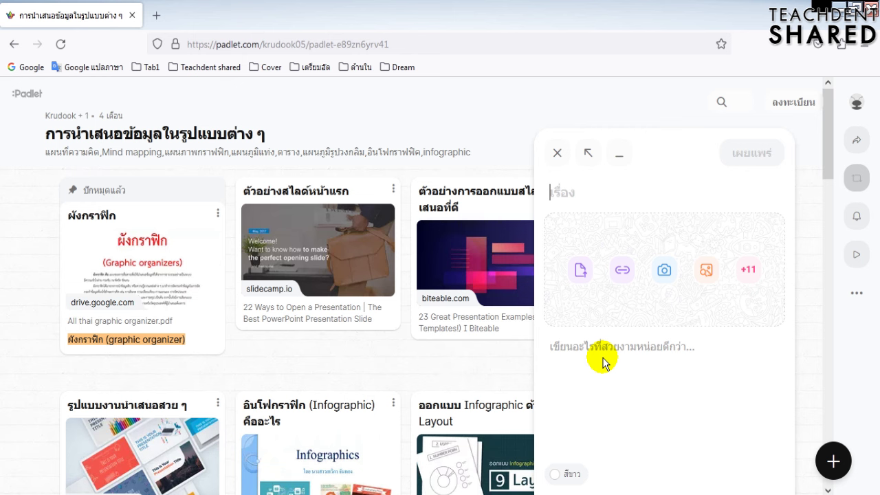
click(557, 152)
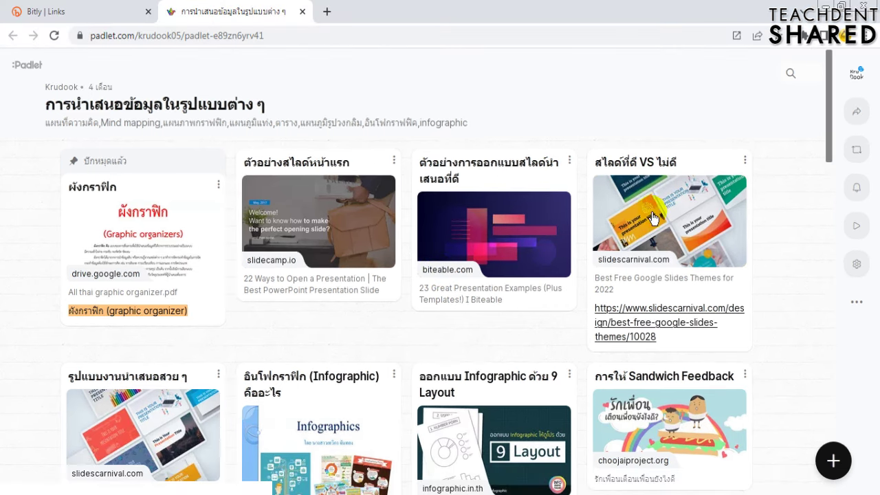
- Set link privacy to Secret – Password, replace the generated password with a new one, and close Share
click(856, 111)
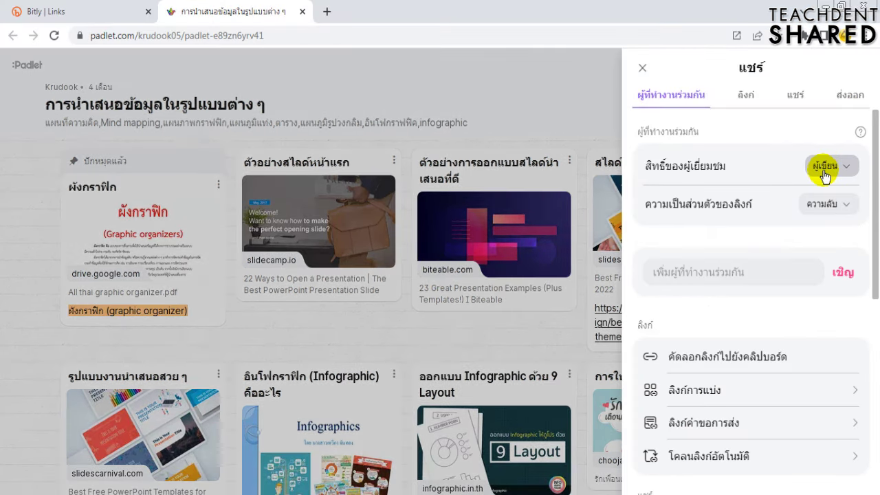
click(818, 205)
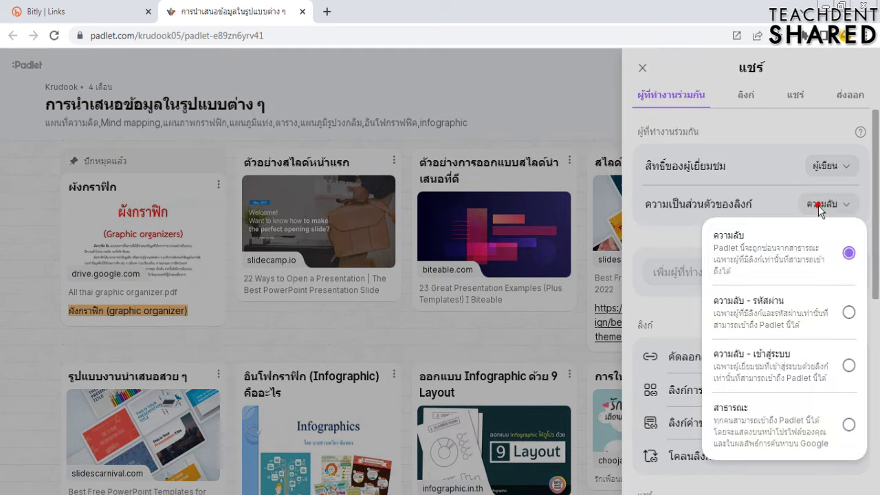
click(848, 312)
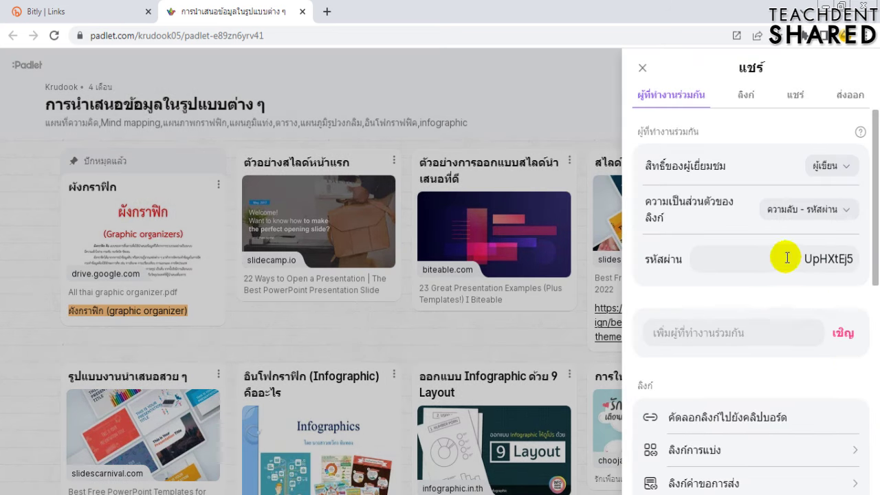
click(784, 259)
click(782, 260)
double_click(782, 260)
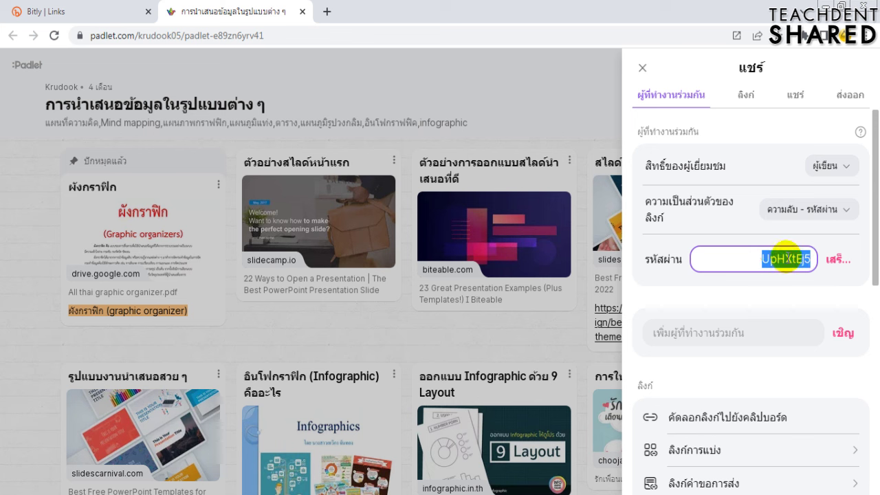
text(12)
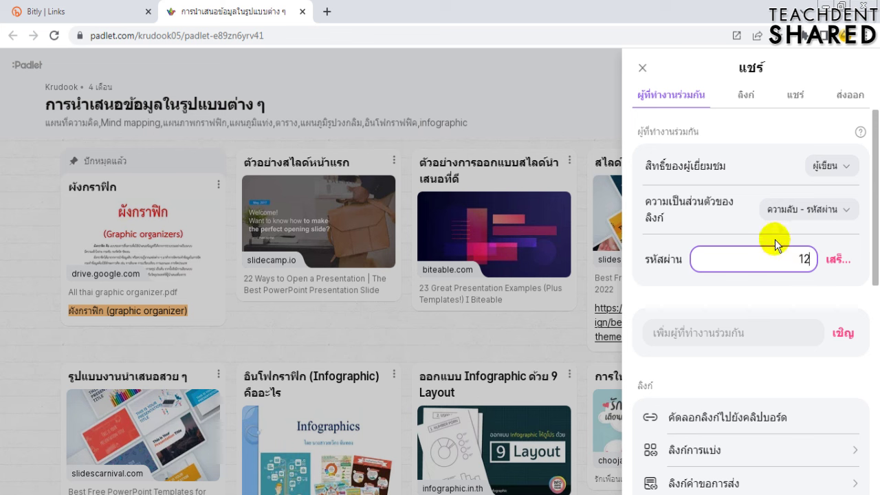
text(345)
click(833, 259)
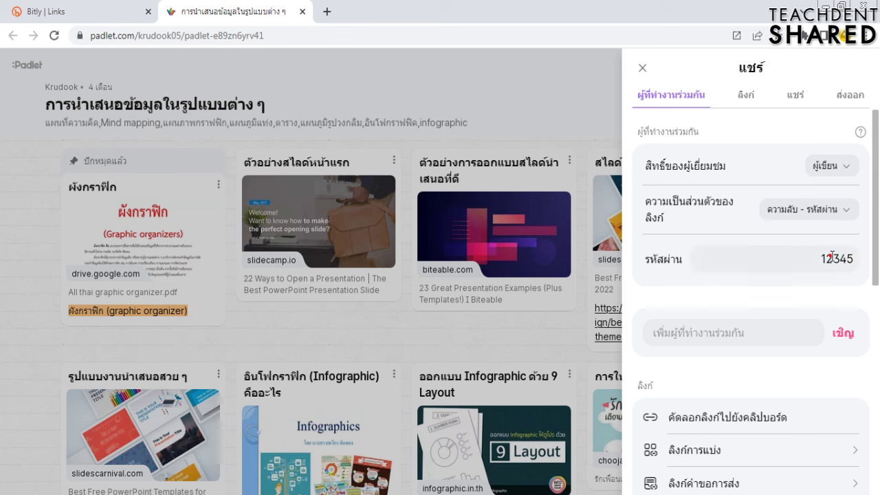
click(642, 67)
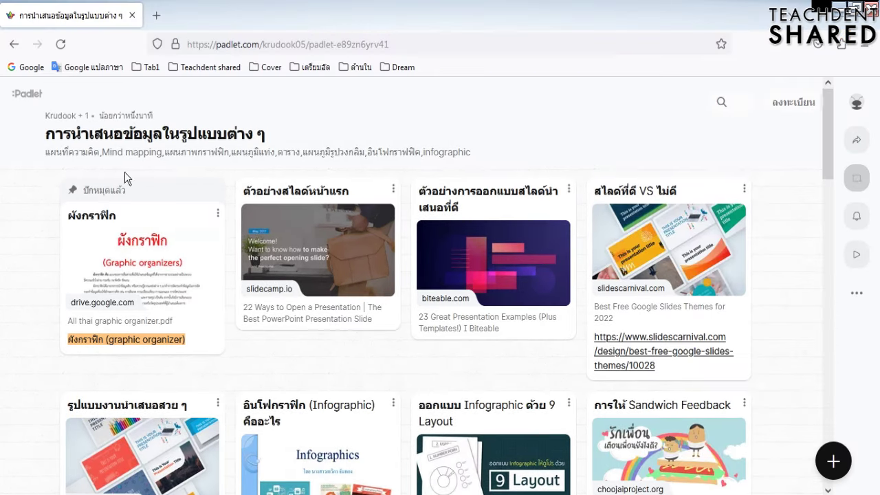
- Reload the padlet in Firefox and submit the board password, correcting it after a wrong first attempt
click(59, 44)
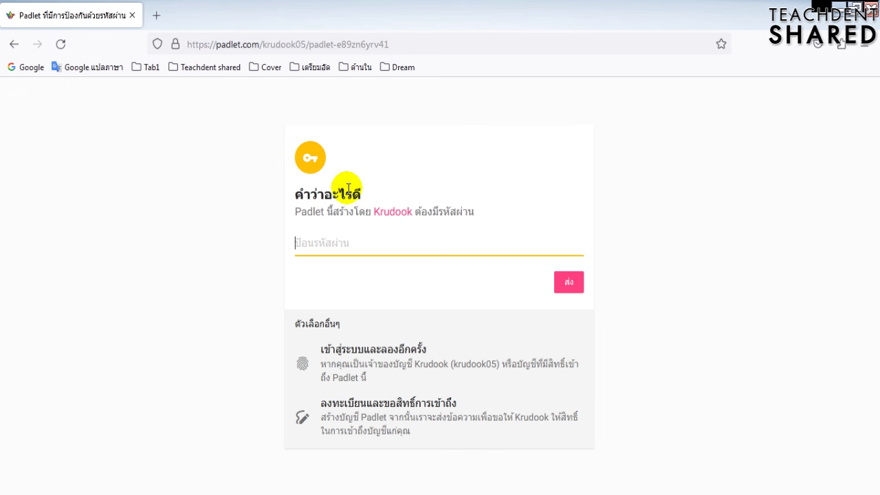
text(12)
click(555, 282)
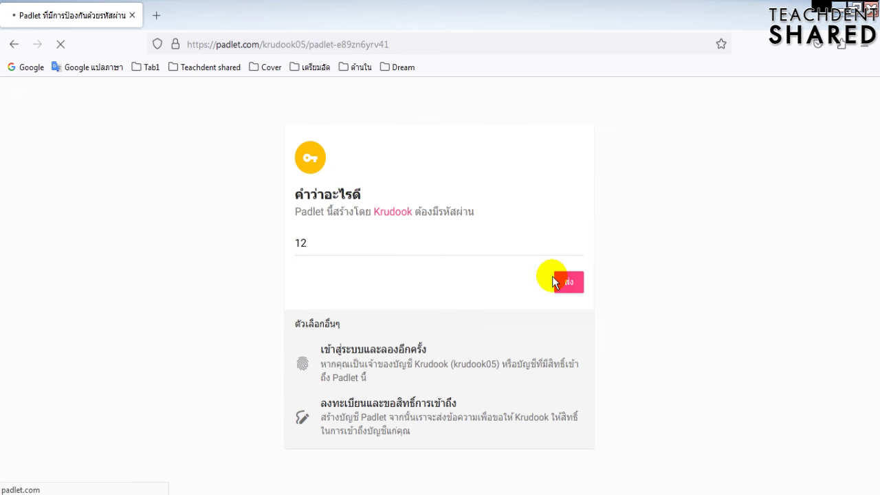
double_click(326, 237)
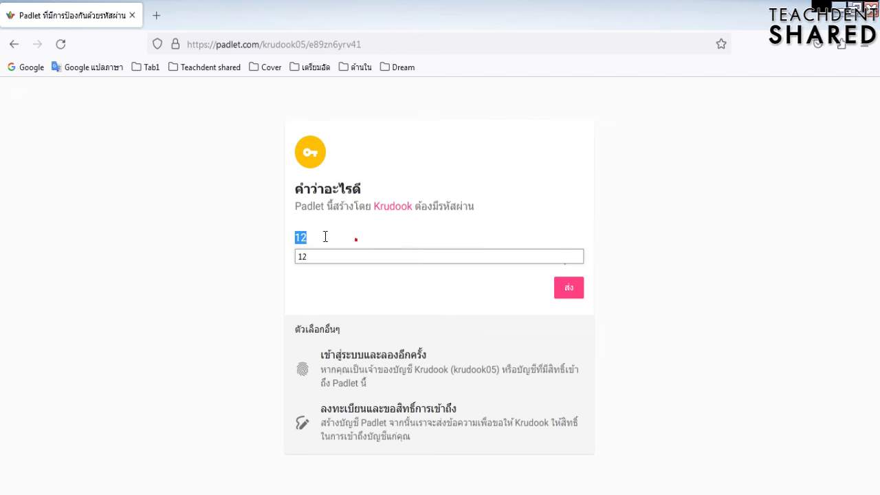
text(12345)
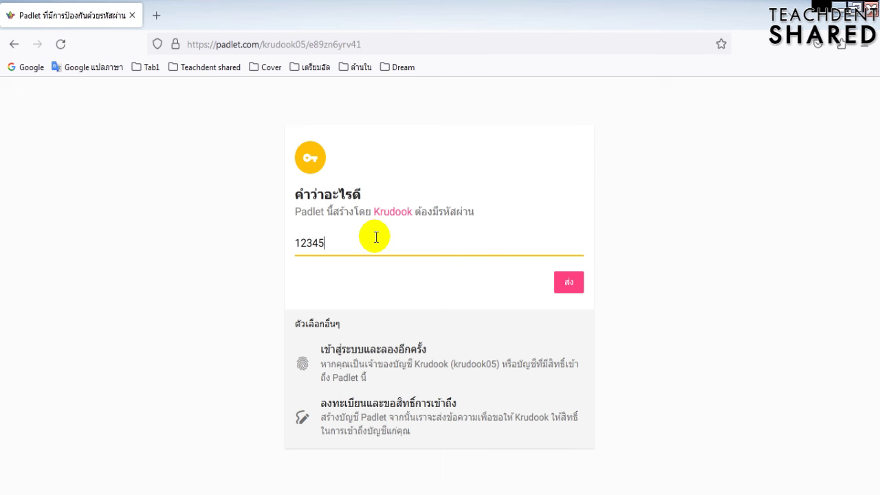
text(6)
key(BackSpace)
click(557, 282)
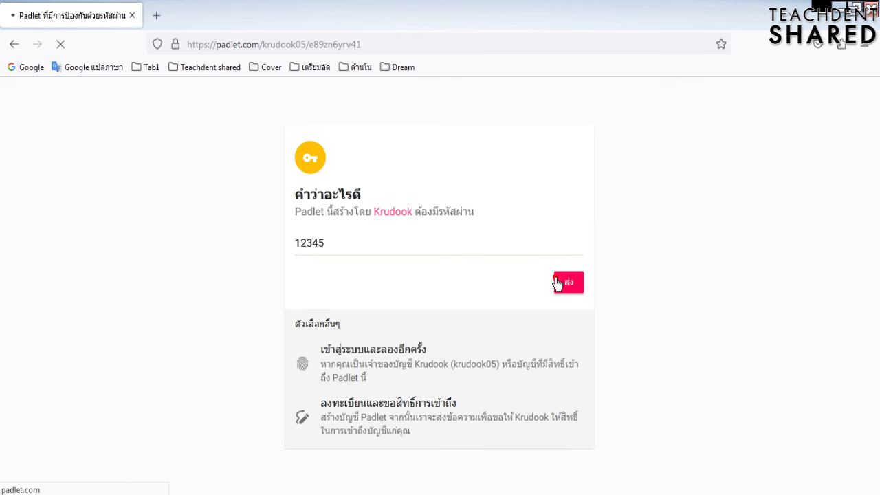
click(557, 282)
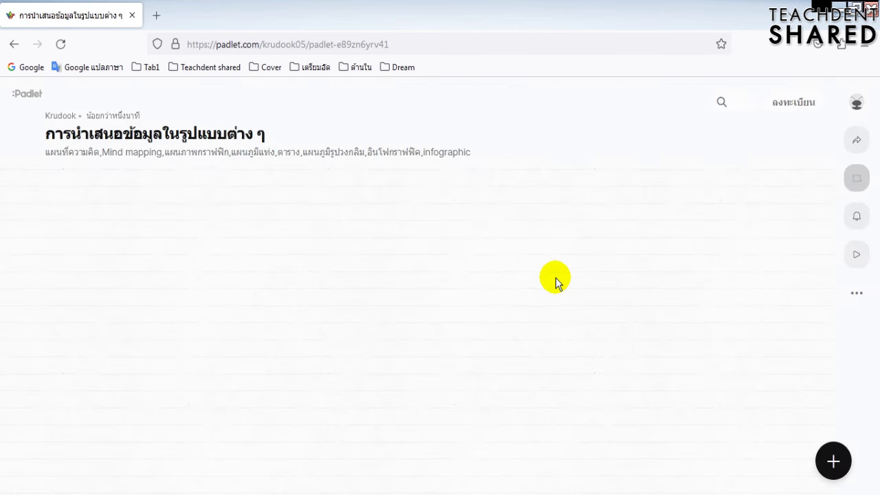